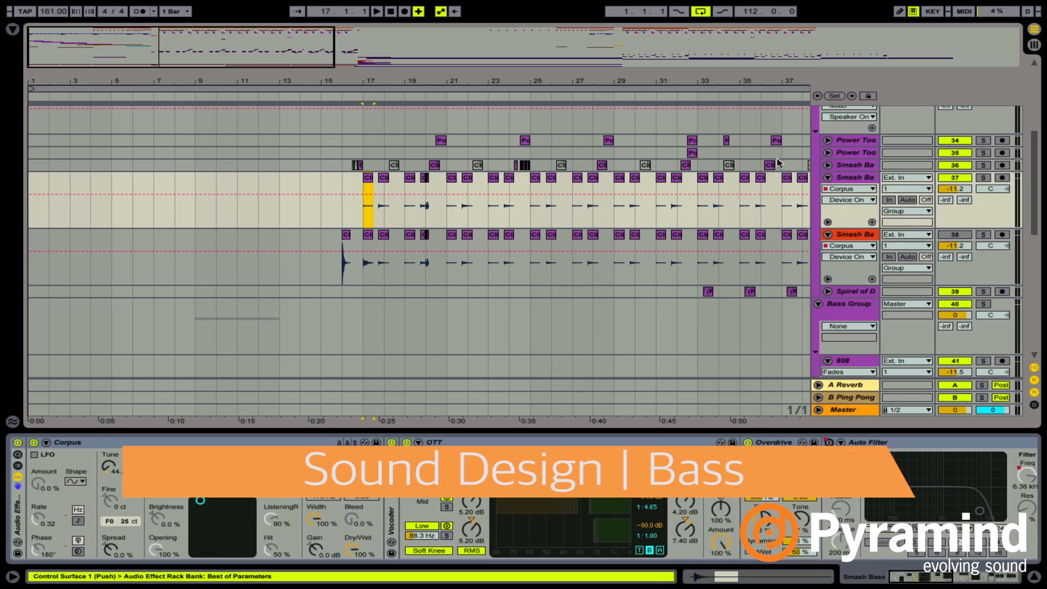
- Solo the red Smash Bass track and open its source click clip at bar 16
click(992, 189)
click(984, 179)
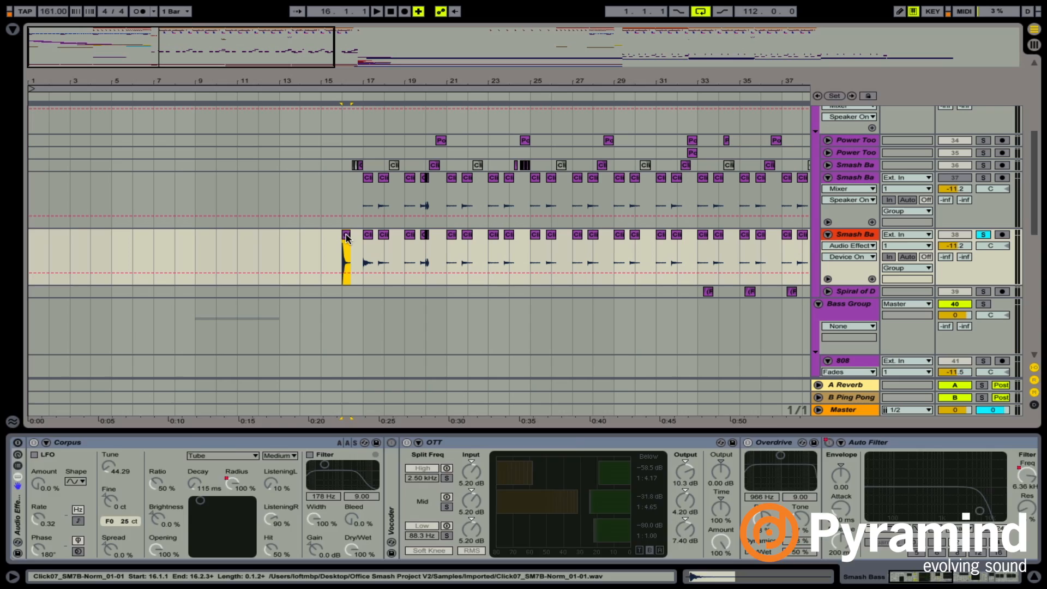
double_click(346, 237)
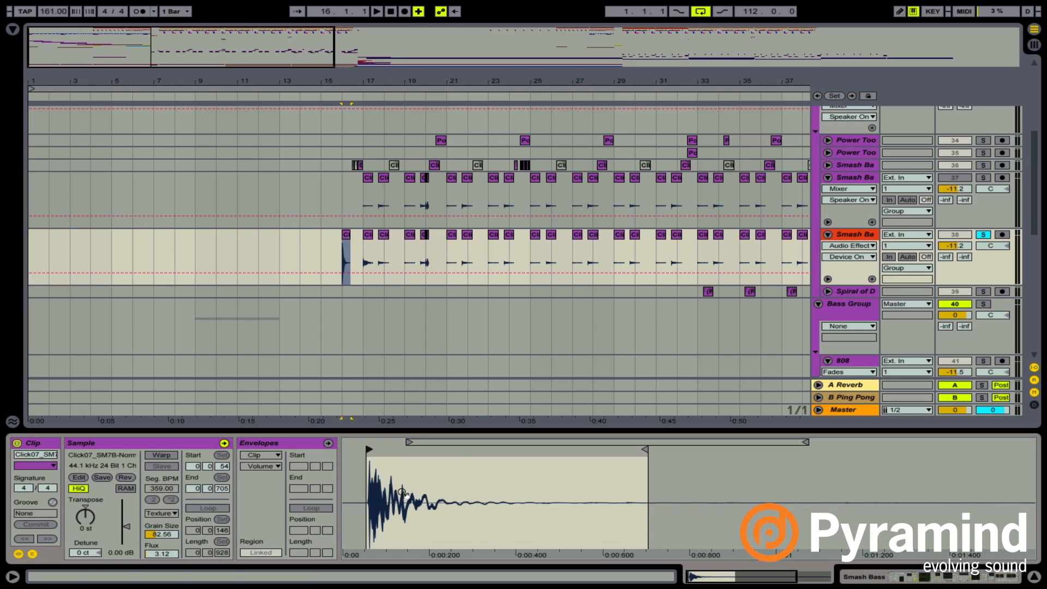
- Open the warped clip at bar 17 on the soloed Smash Bass track and choose the Texture warp mode
click(368, 237)
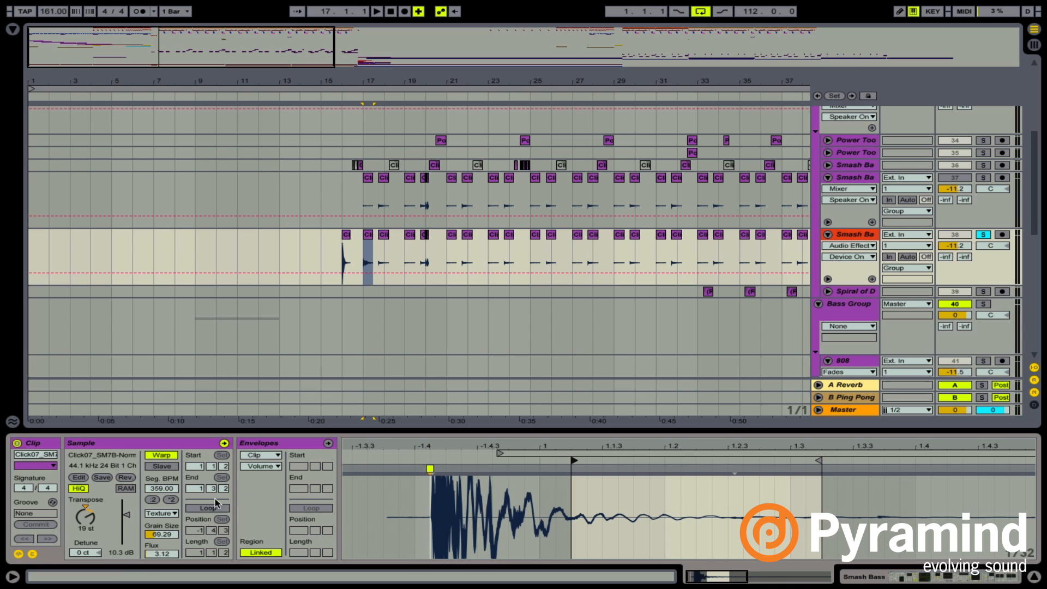
click(171, 513)
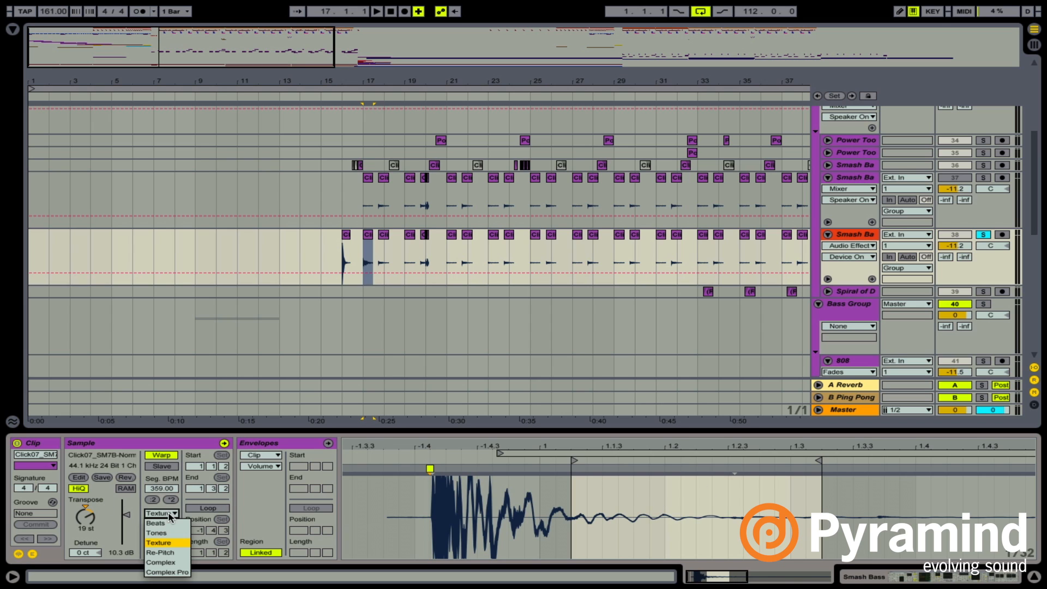
click(175, 543)
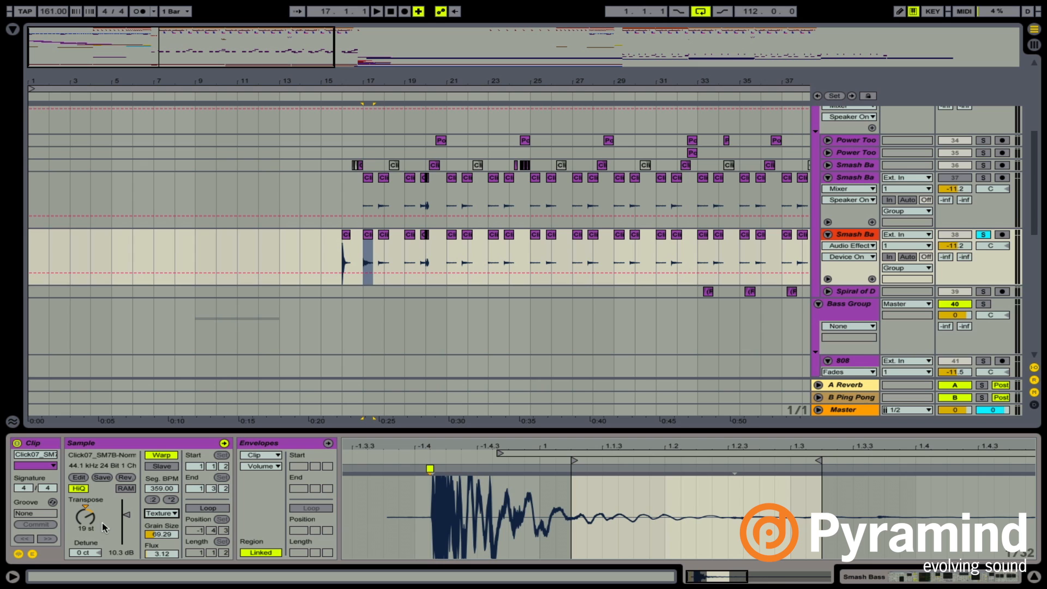
- Audition the bar 17 clip and set its Texture grain size to 69.29
key(space)
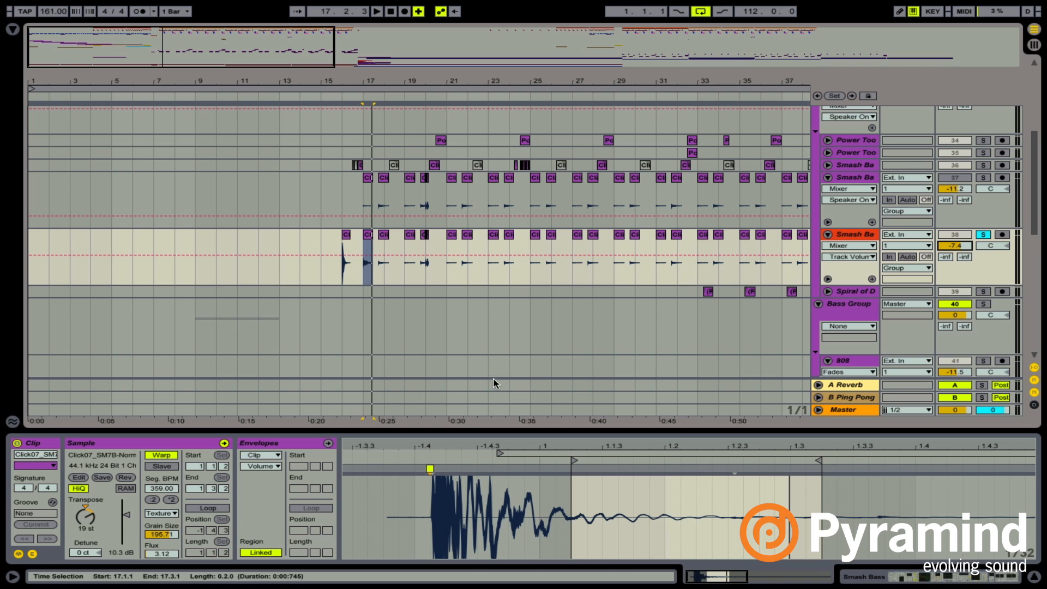
key(space)
click(162, 534)
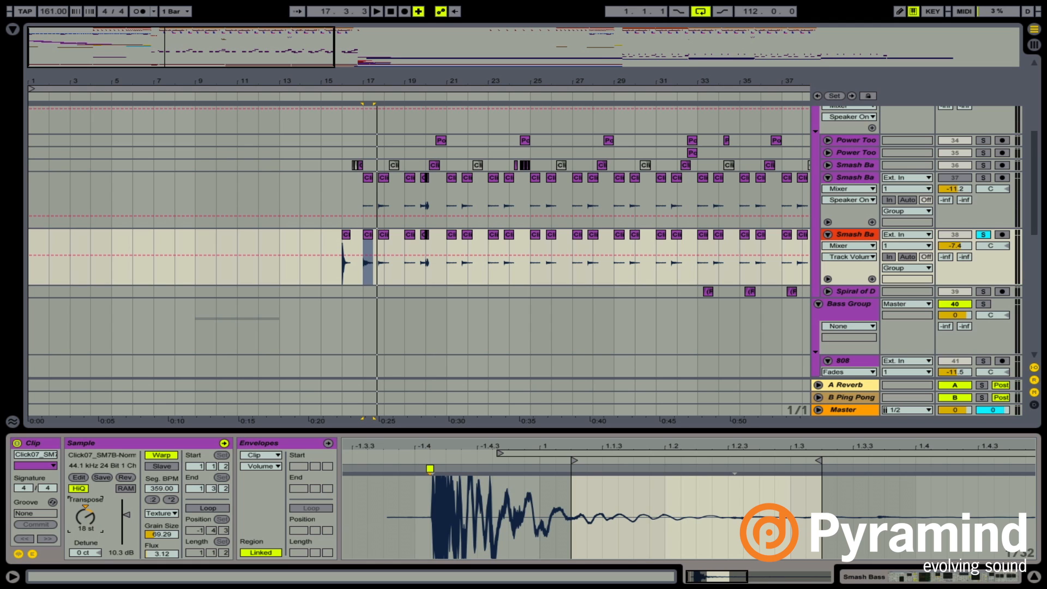
key(space)
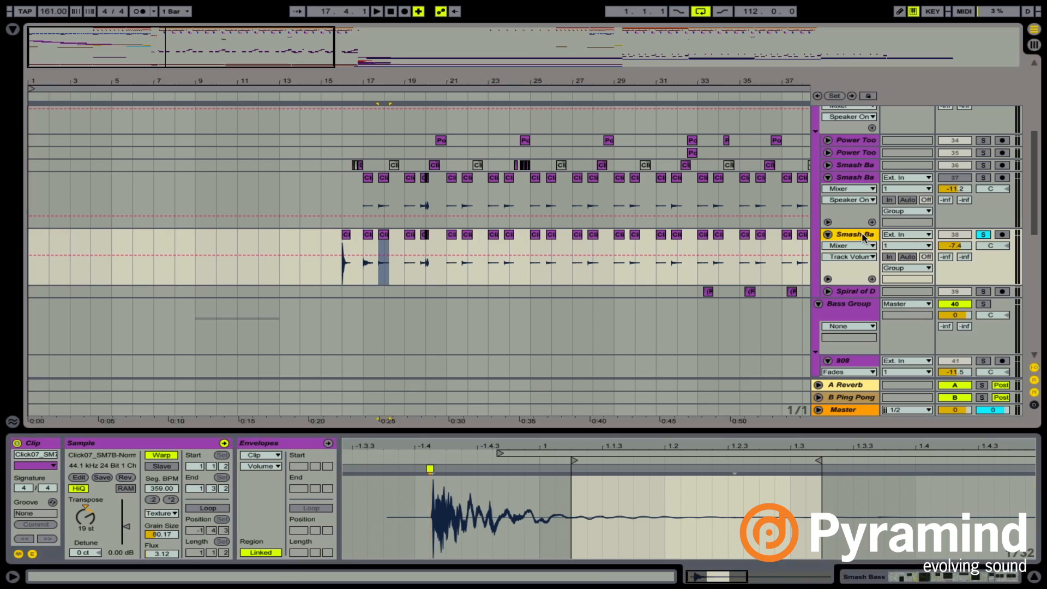
- Show the Smash Bass devices, turn on the audio effect rack and set the track volume to -11.4 dB
click(864, 238)
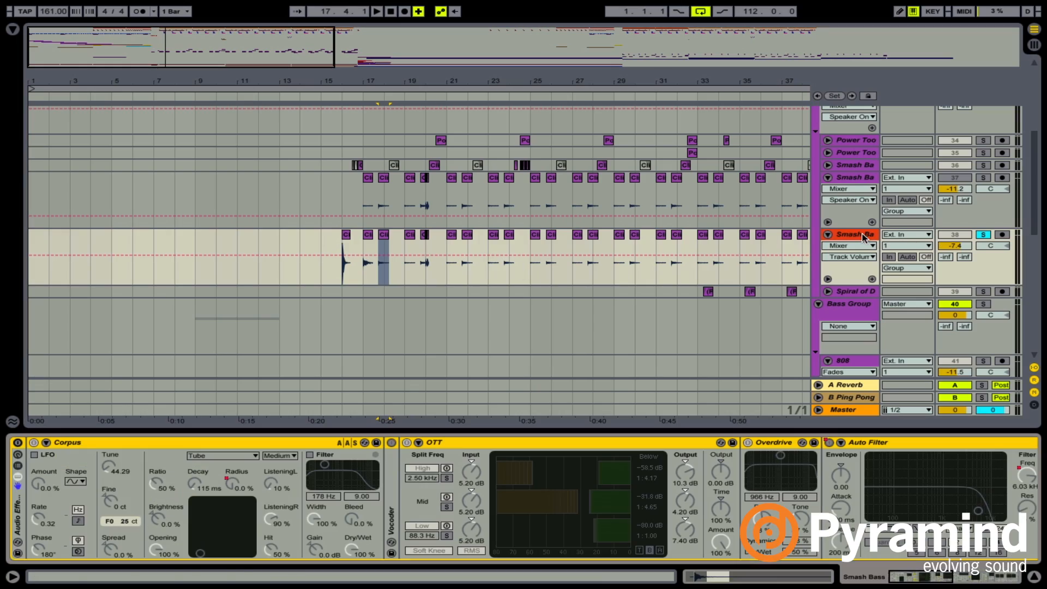
click(18, 443)
drag(961, 248, 961, 260)
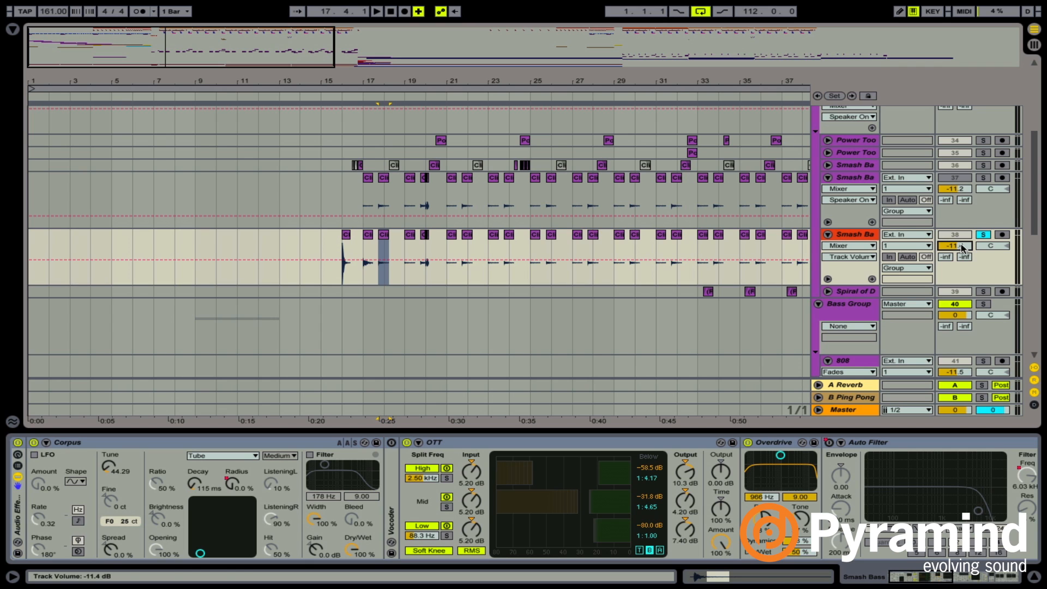
- Bypass the Corpus and Overdrive devices in the Smash Bass effect rack
click(34, 443)
click(748, 442)
drag(942, 577, 909, 574)
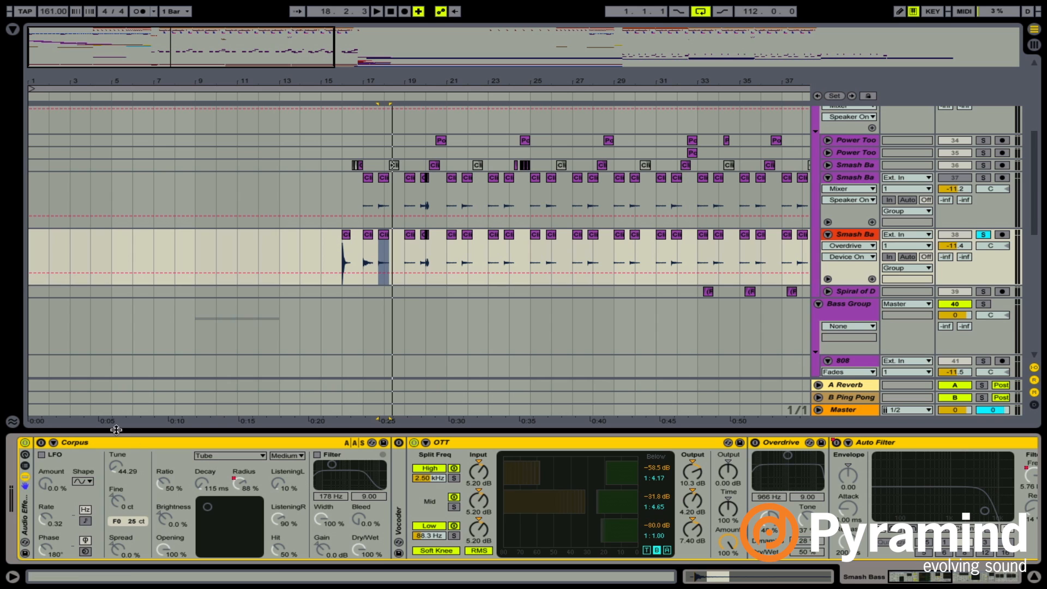
- Turn on Corpus with the Tube resonance type and play back the selected bass clip
click(42, 443)
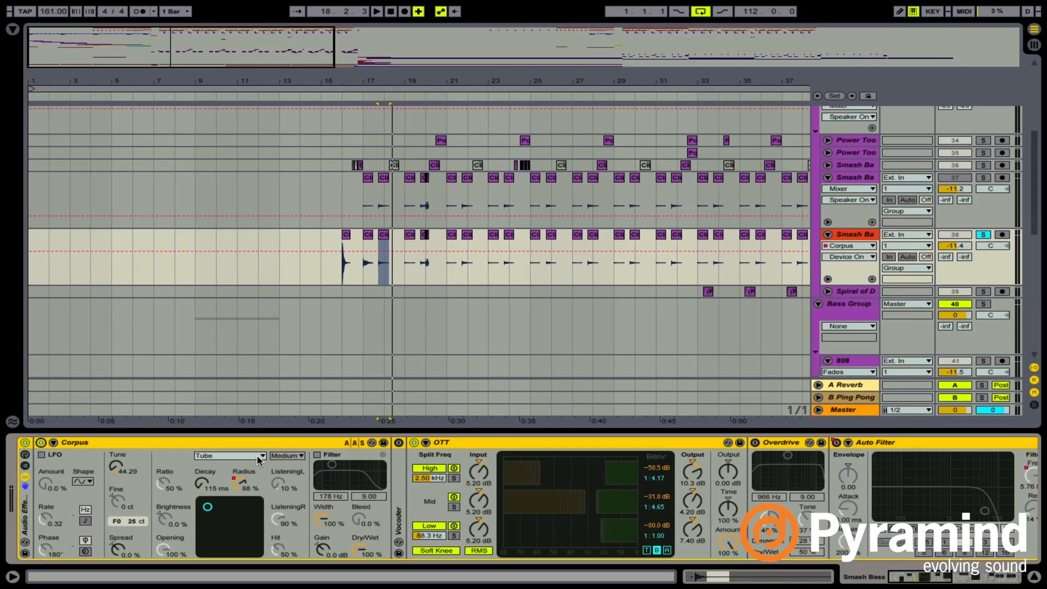
click(258, 460)
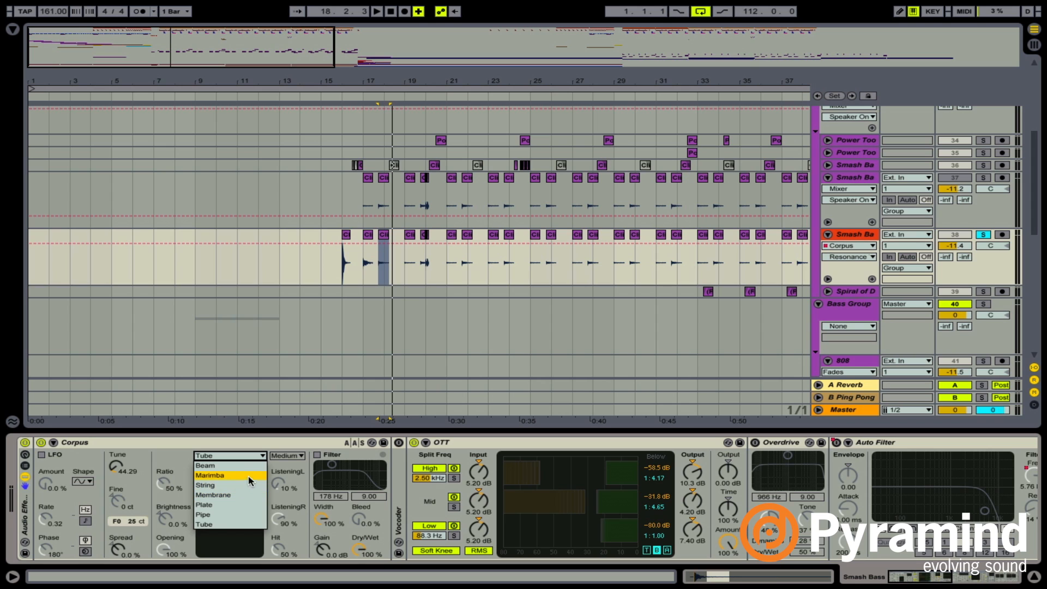
click(224, 522)
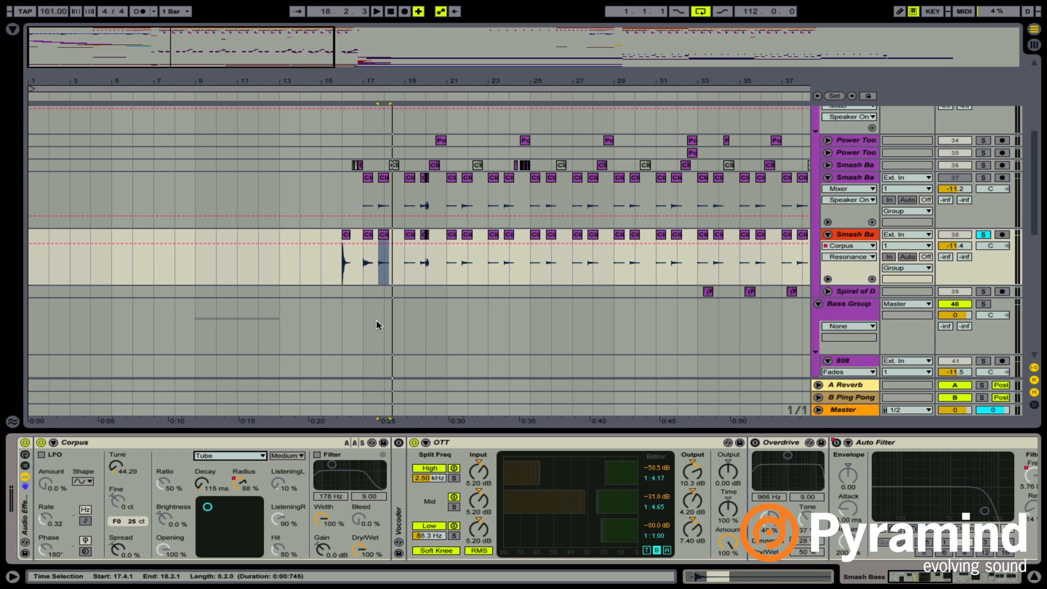
key(space)
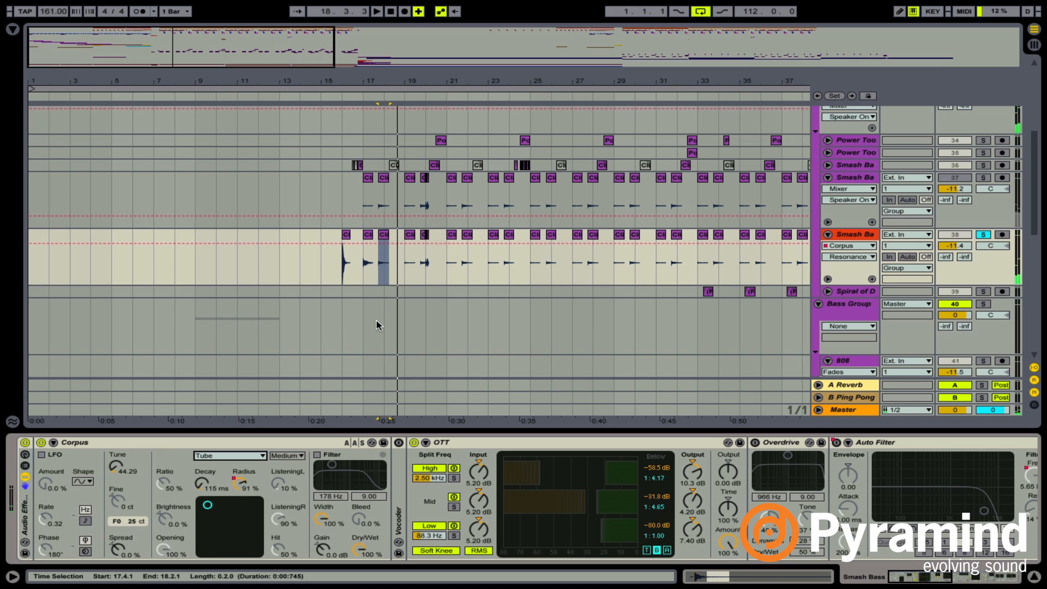
- Turn on Overdrive and compare the bass clip in playback with Corpus off and on
click(756, 442)
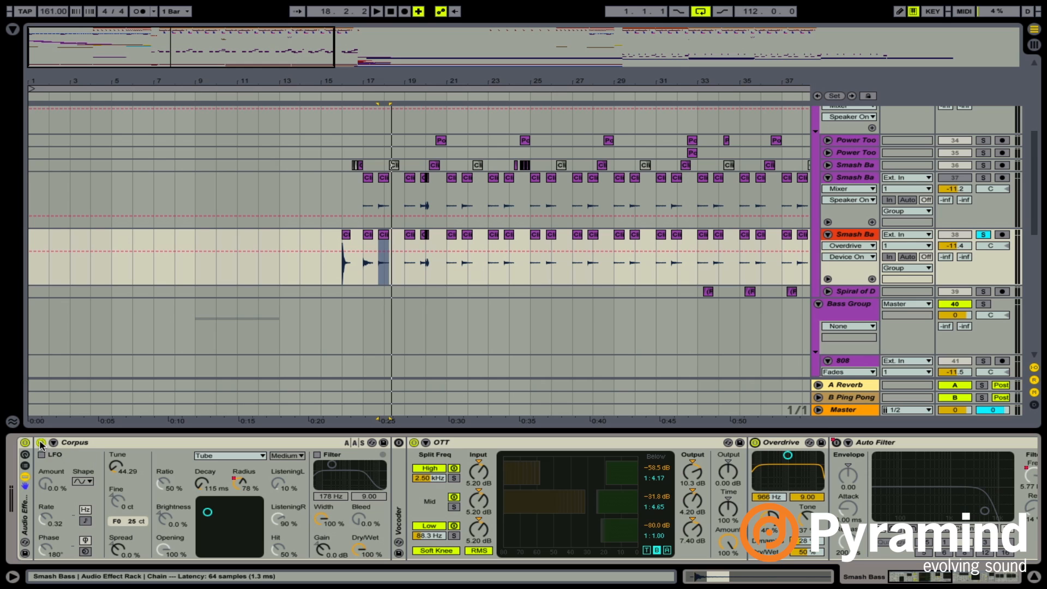
click(41, 443)
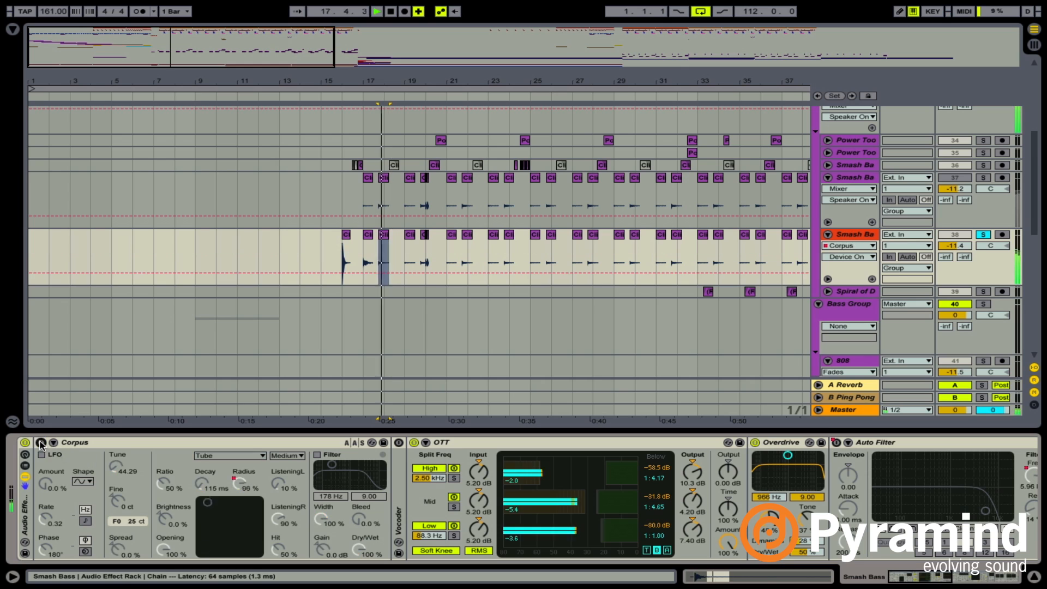
click(40, 443)
key(space)
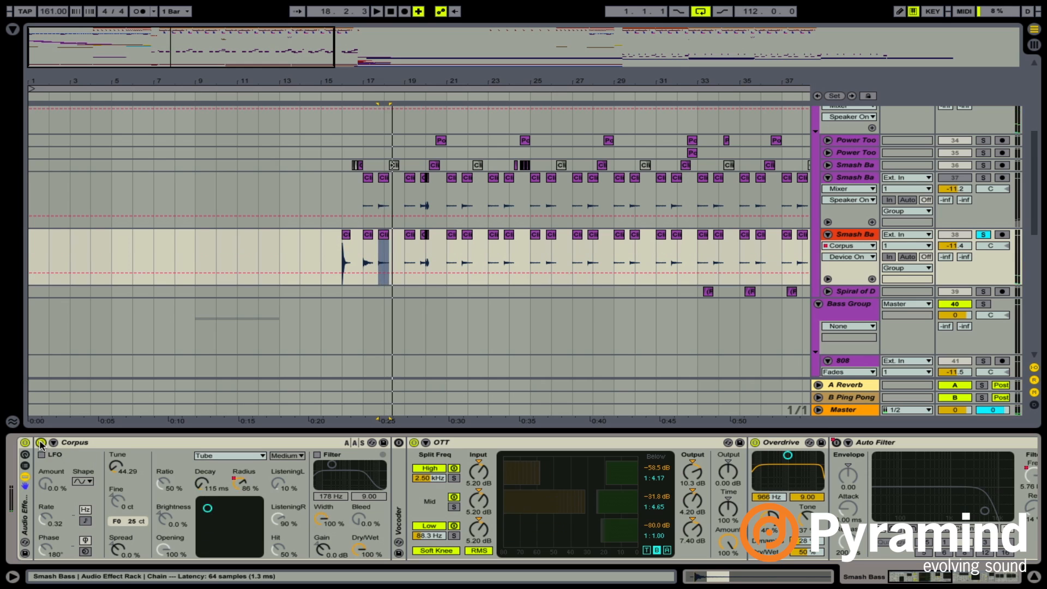
key(space)
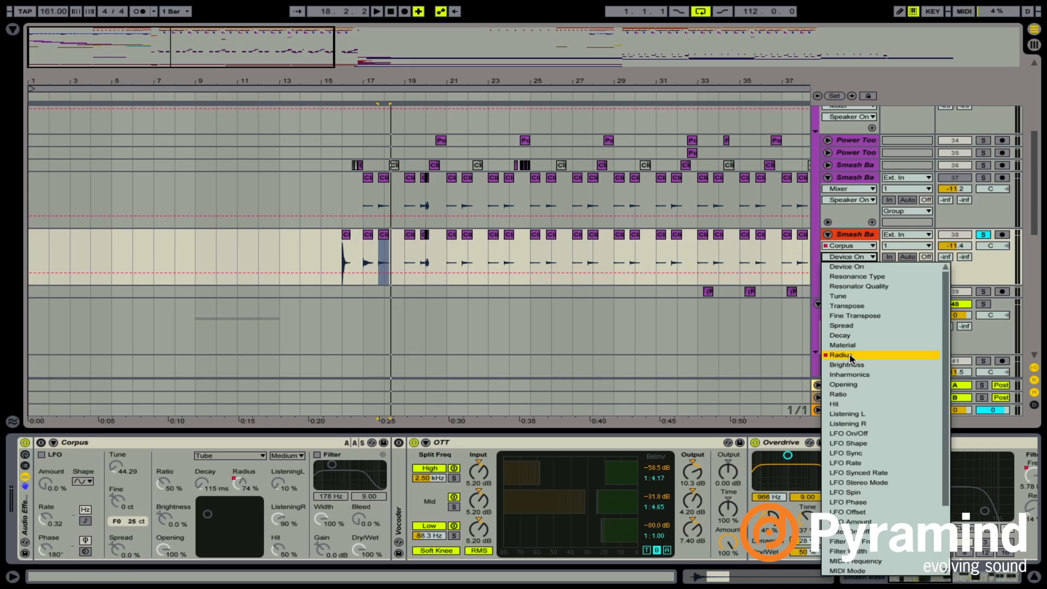
- Show the Corpus Radius automation on the Smash Bass track and play it from bar 17
click(873, 355)
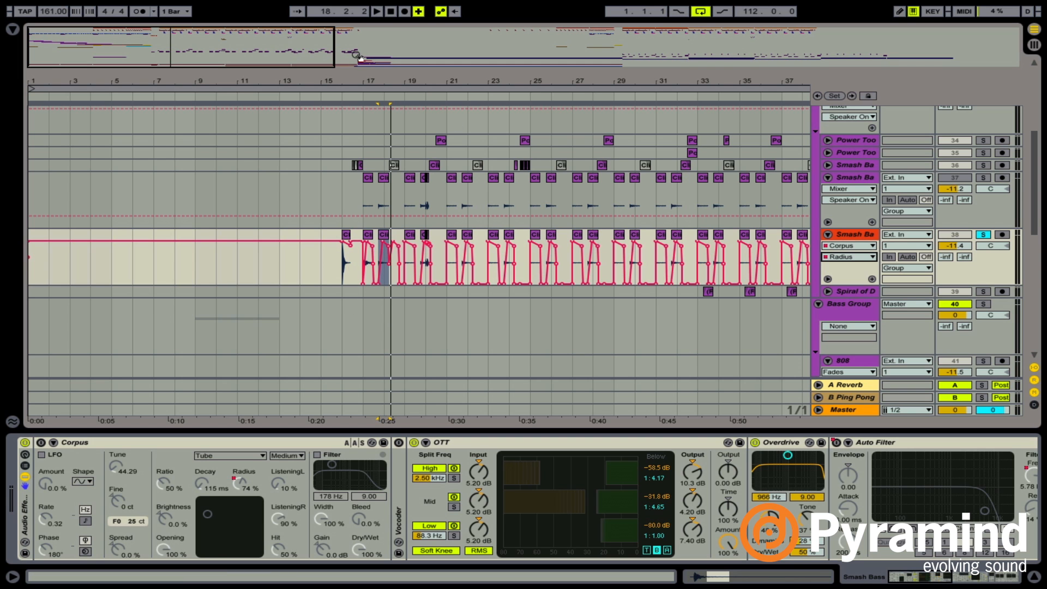
drag(222, 42, 218, 98)
drag(173, 43, 165, 44)
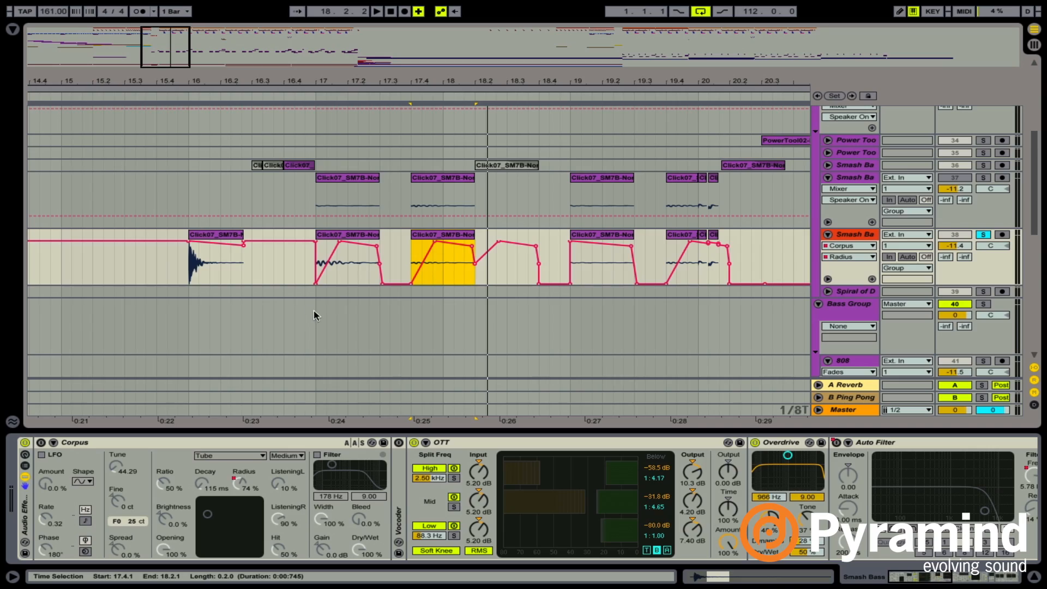
click(317, 316)
key(space)
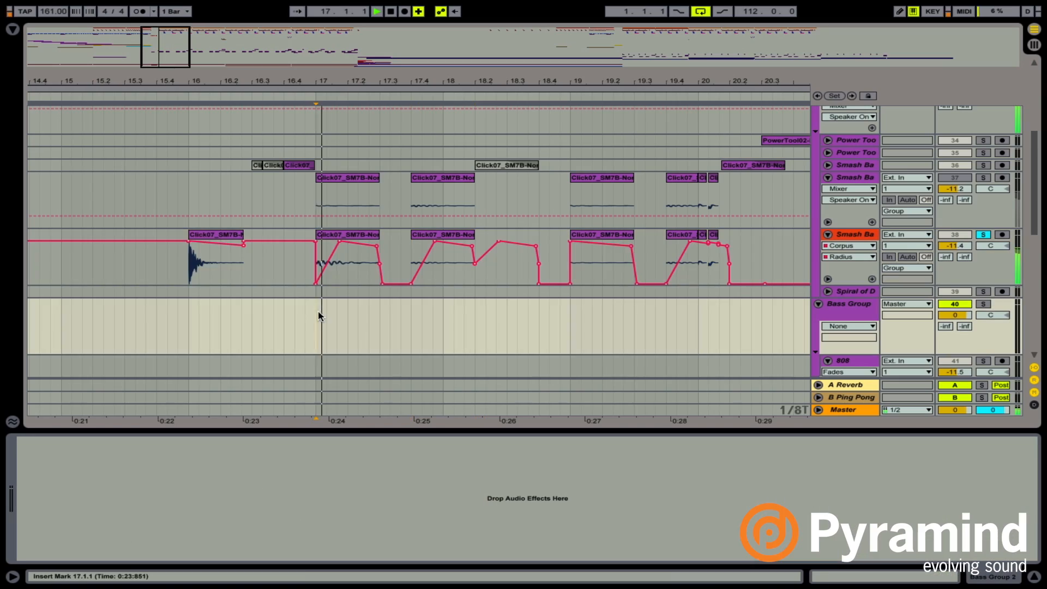
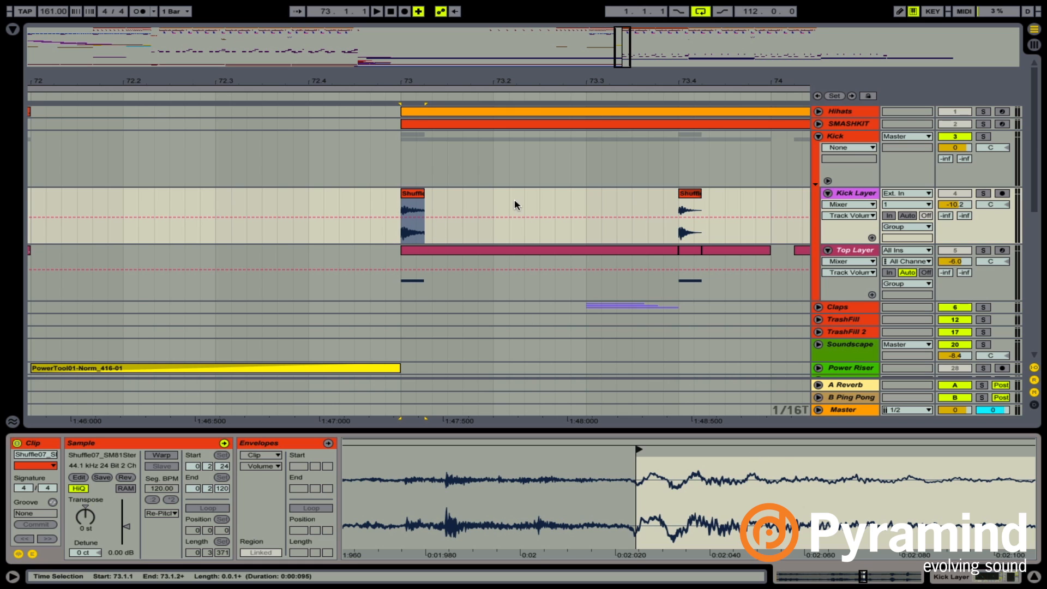
- Solo the Kick Layer track, inspect its shuffle clip at bar 73 and its devices, and play it back
click(867, 195)
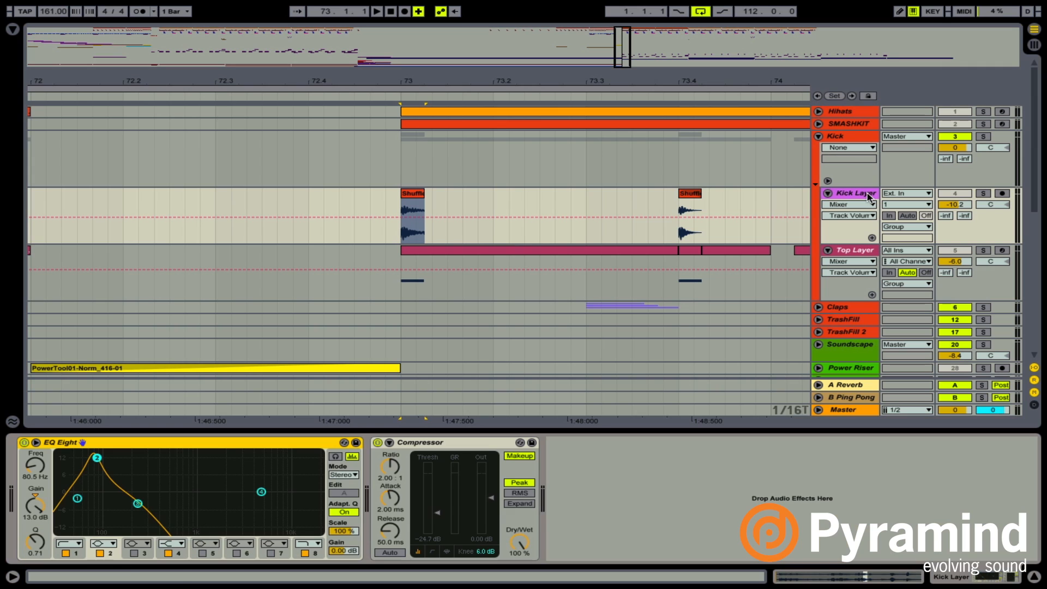
click(413, 196)
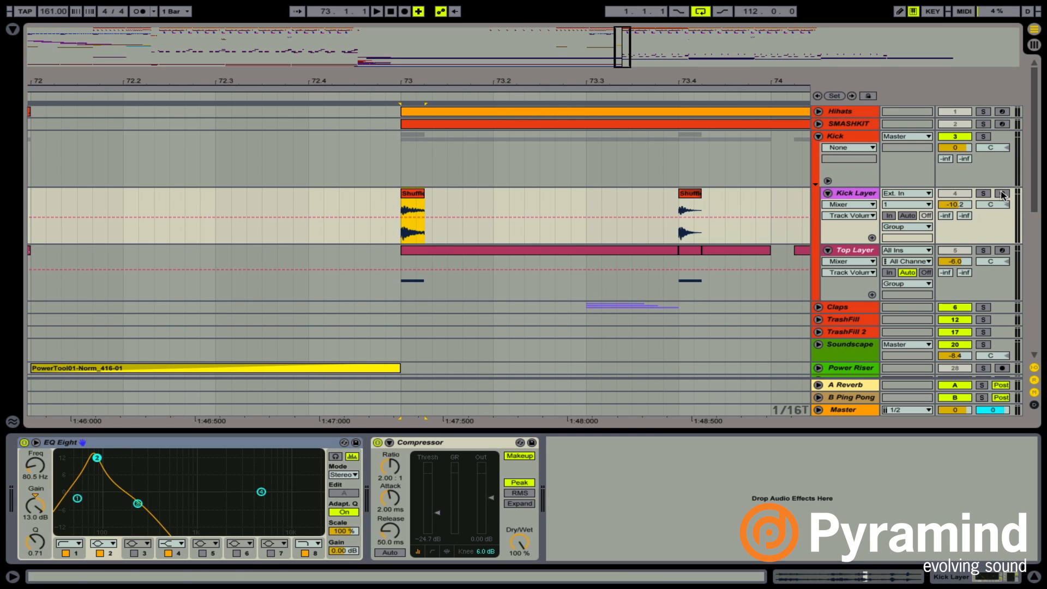
click(984, 194)
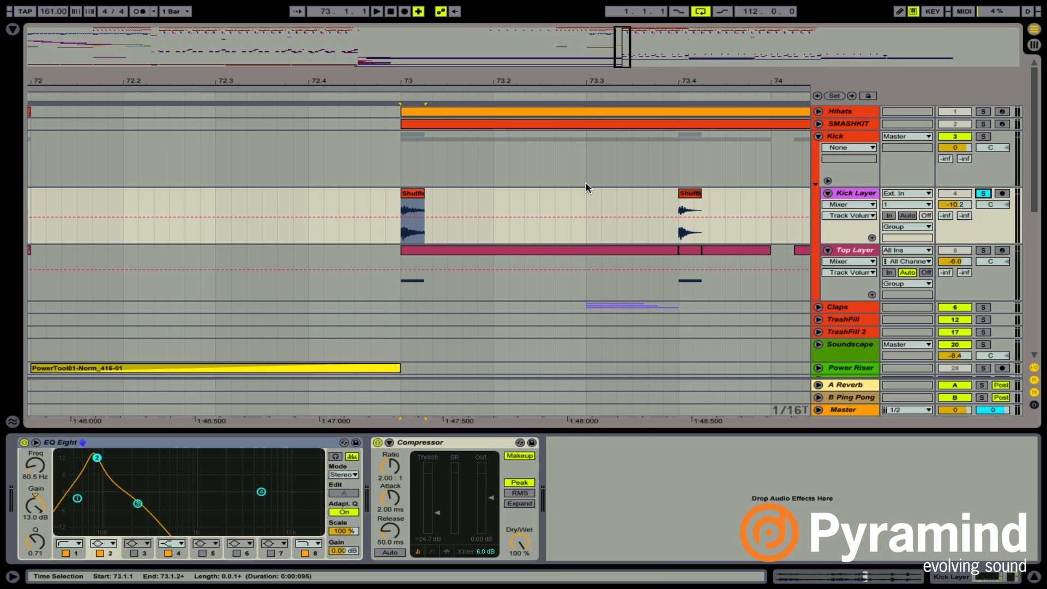
double_click(417, 195)
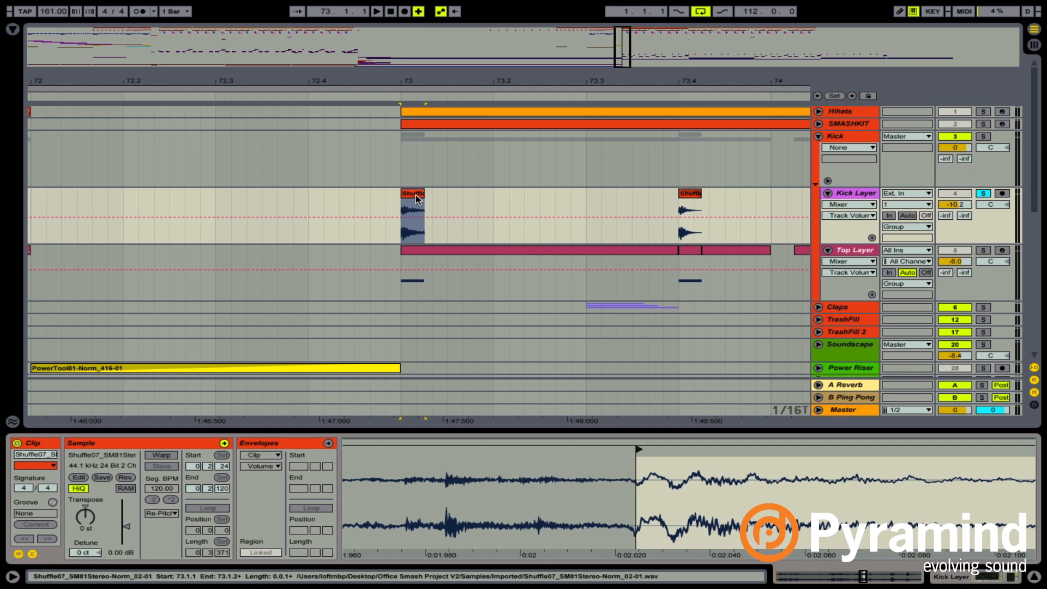
click(861, 194)
key(space)
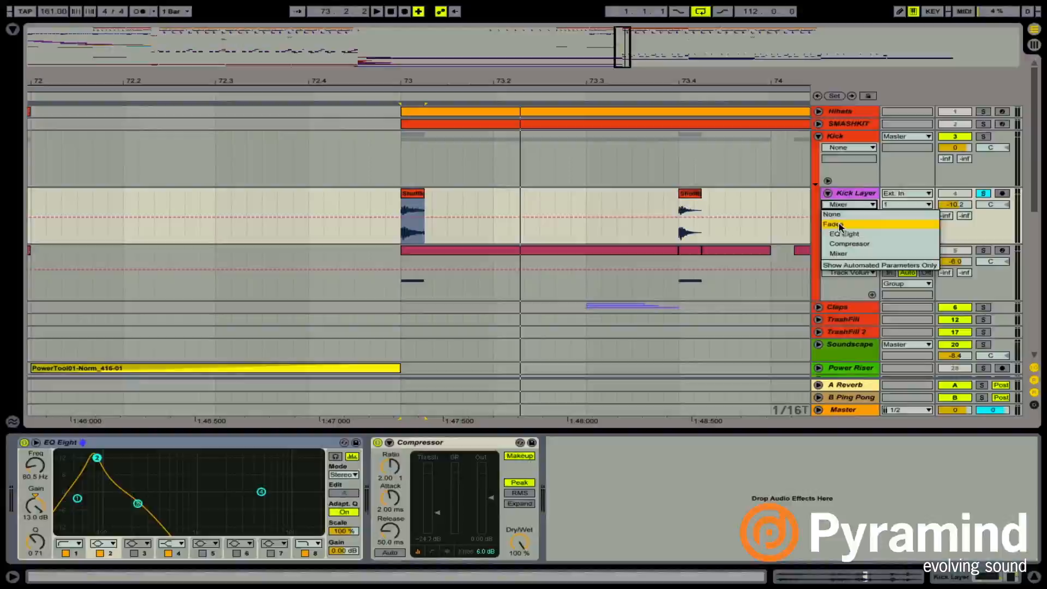
- Display the clip fades on the Kick Layer track and place the insert marker at 73.4.1
click(839, 221)
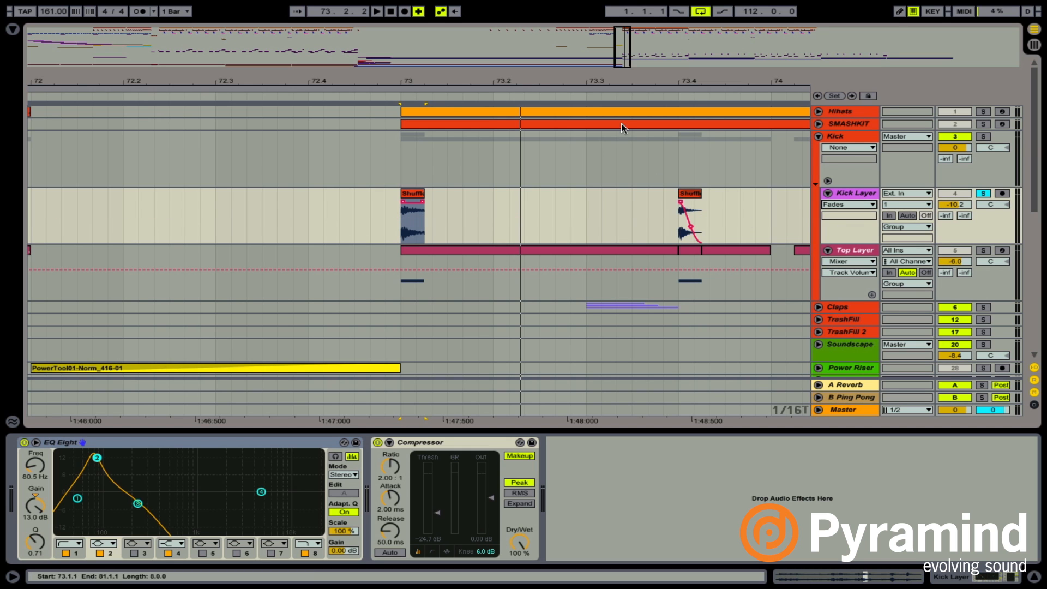
drag(618, 63, 637, 47)
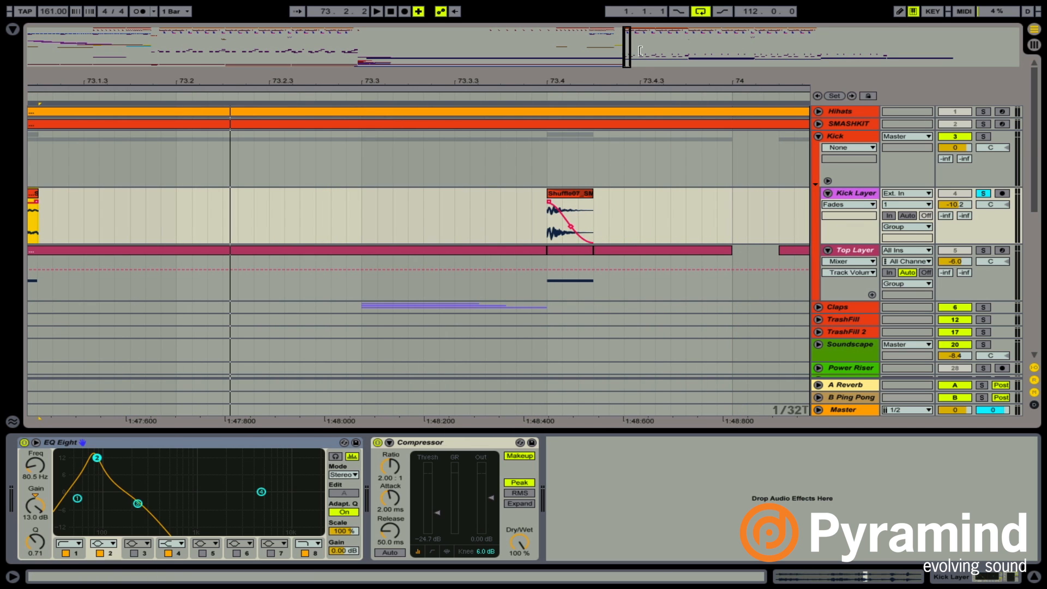
drag(626, 50, 626, 39)
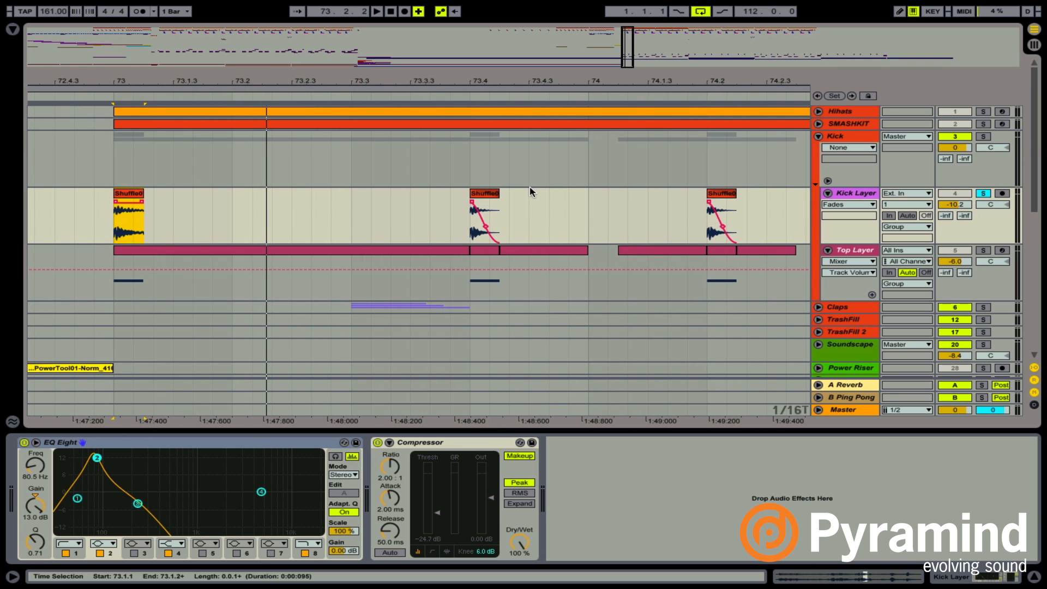
click(470, 229)
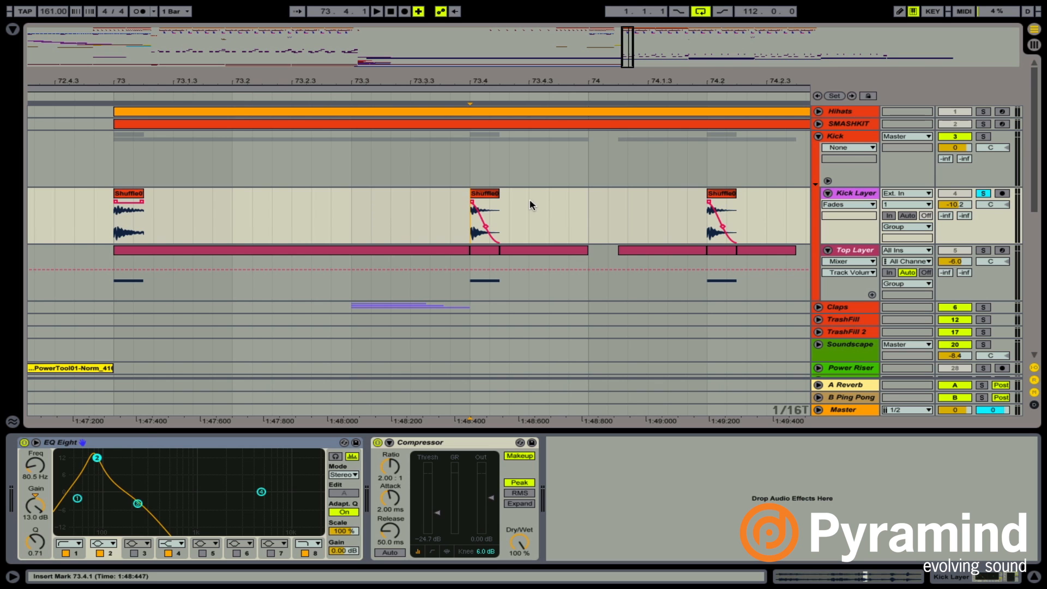
- Show the Top Layer devices, replace the Kick Layer solo with a solo of the whole Kick group, and play it
click(845, 250)
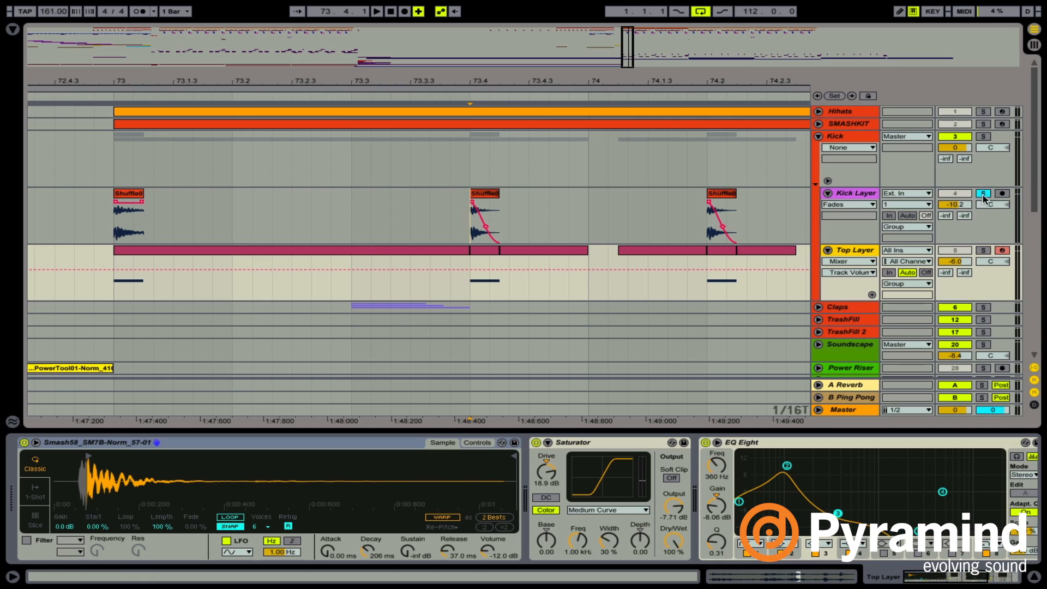
click(984, 195)
click(983, 136)
key(space)
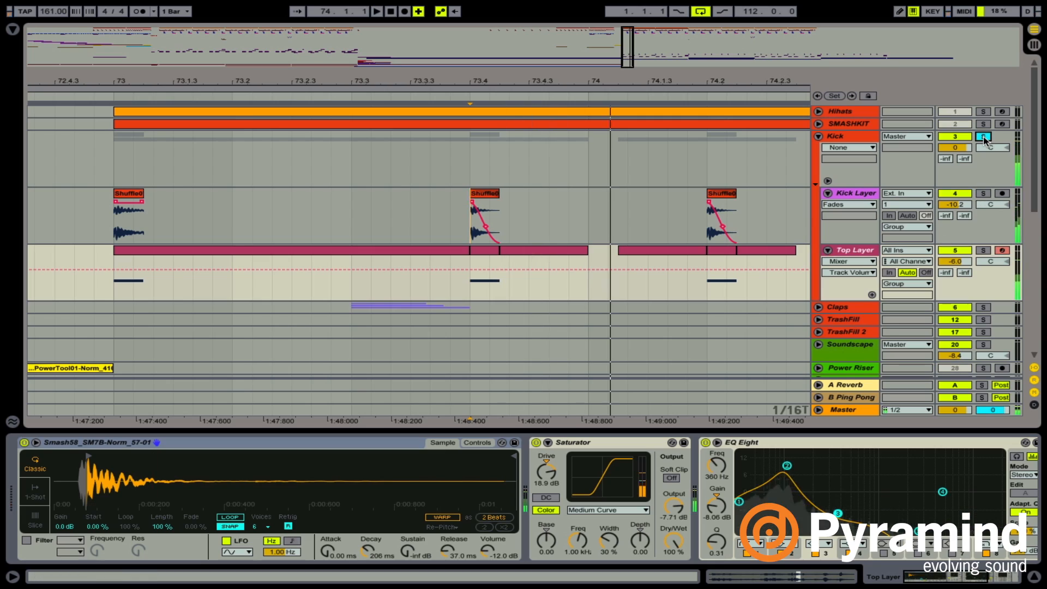
key(space)
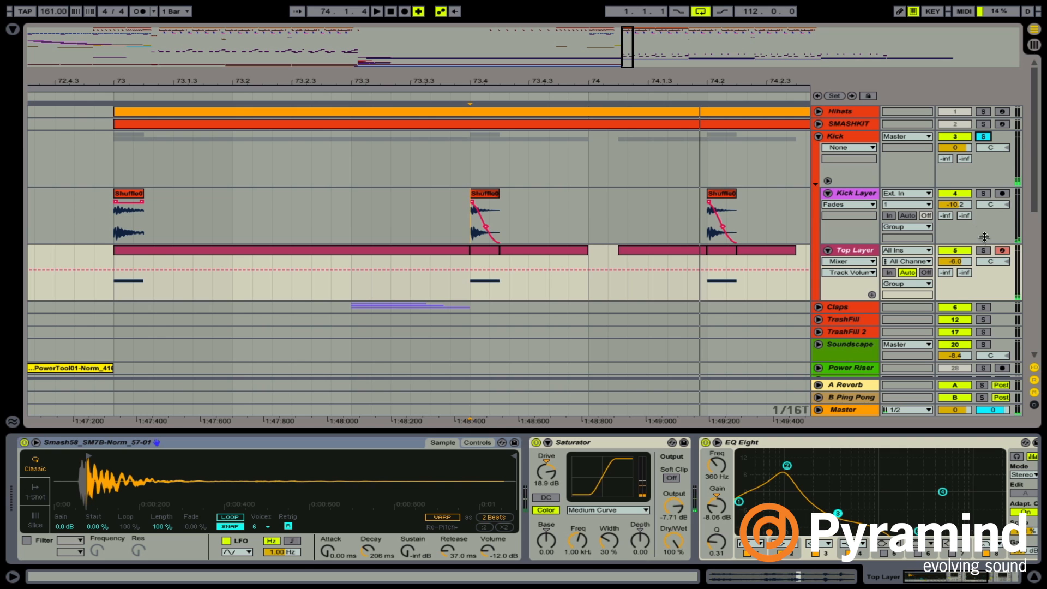
- Remove the solo from the Kick group, play the full mix from 73.4.1, and briefly solo the Kick Layer track
click(984, 136)
key(space)
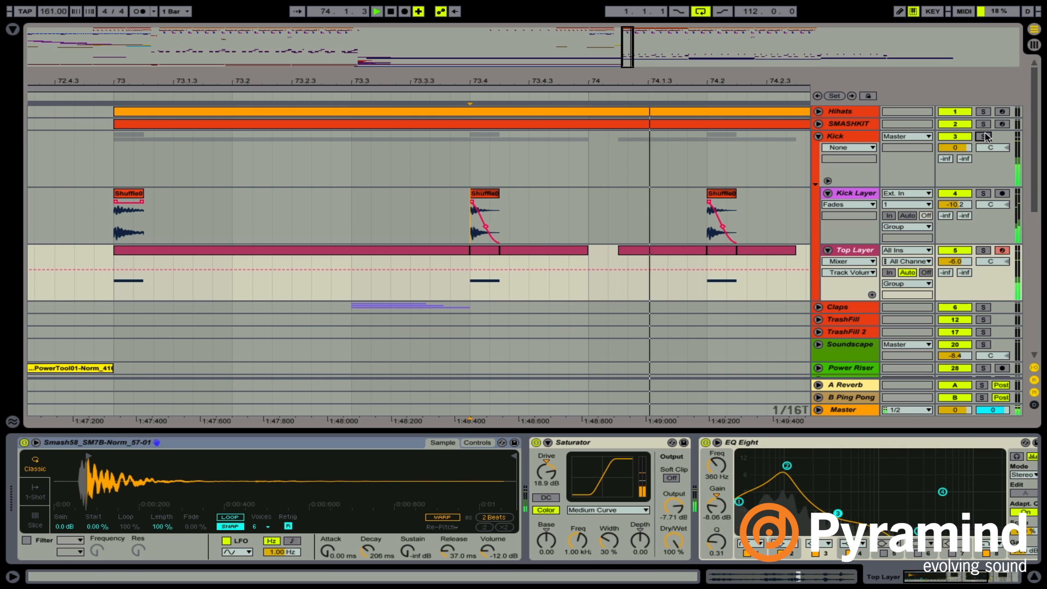
click(984, 194)
click(984, 193)
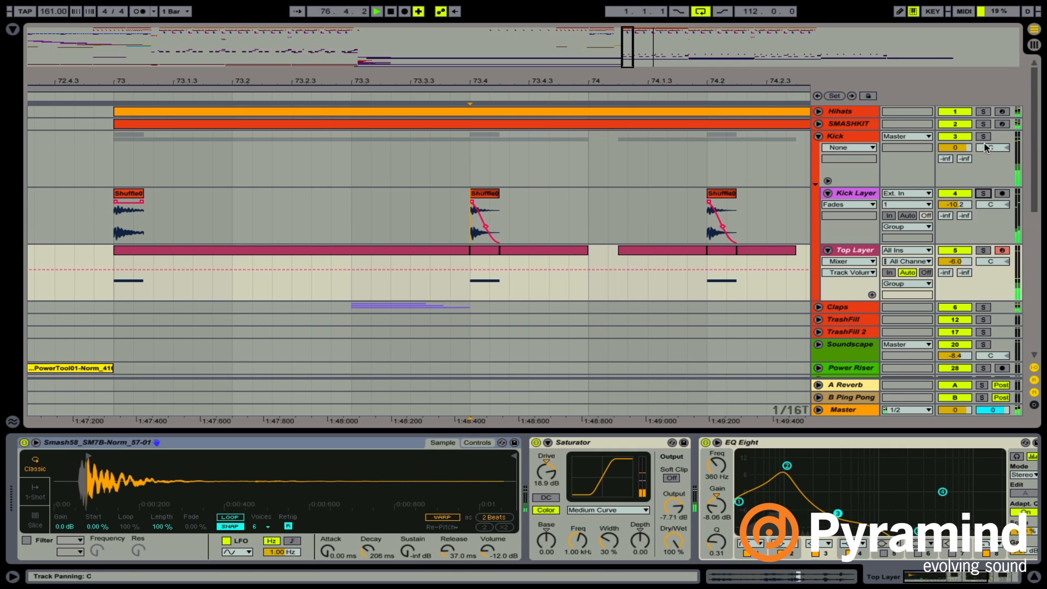
- Mute and re-enable the Kick Layer and Top Layer tracks one after the other to compare each layer's contribution during playback
click(954, 193)
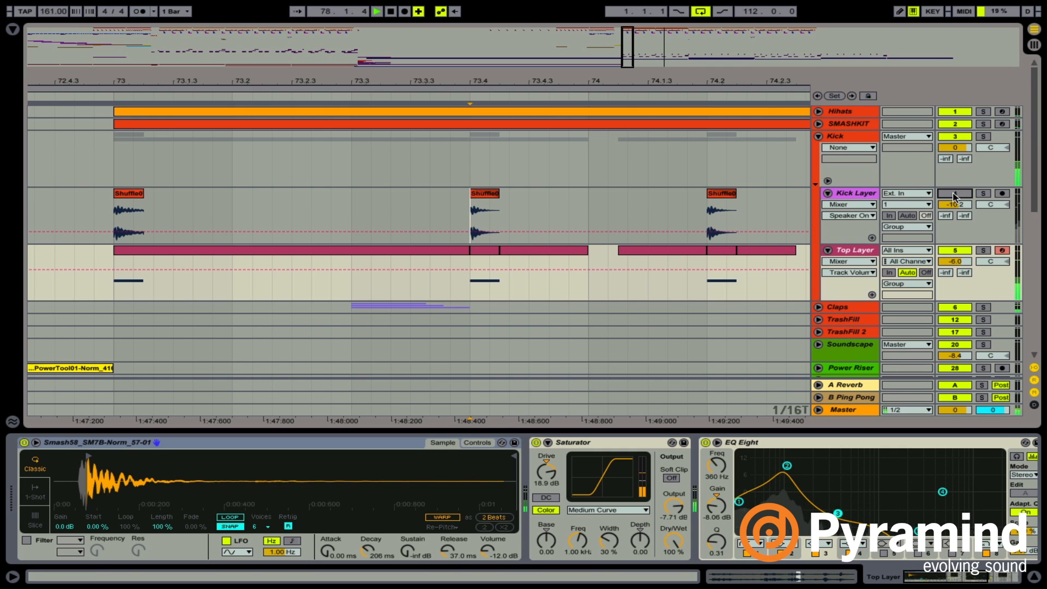
click(954, 193)
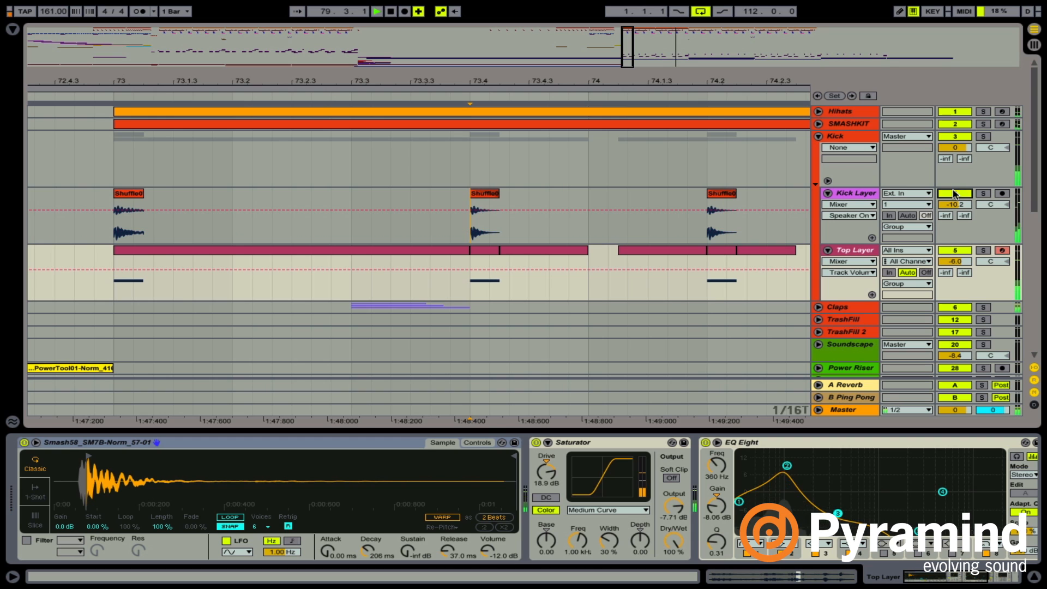
click(954, 250)
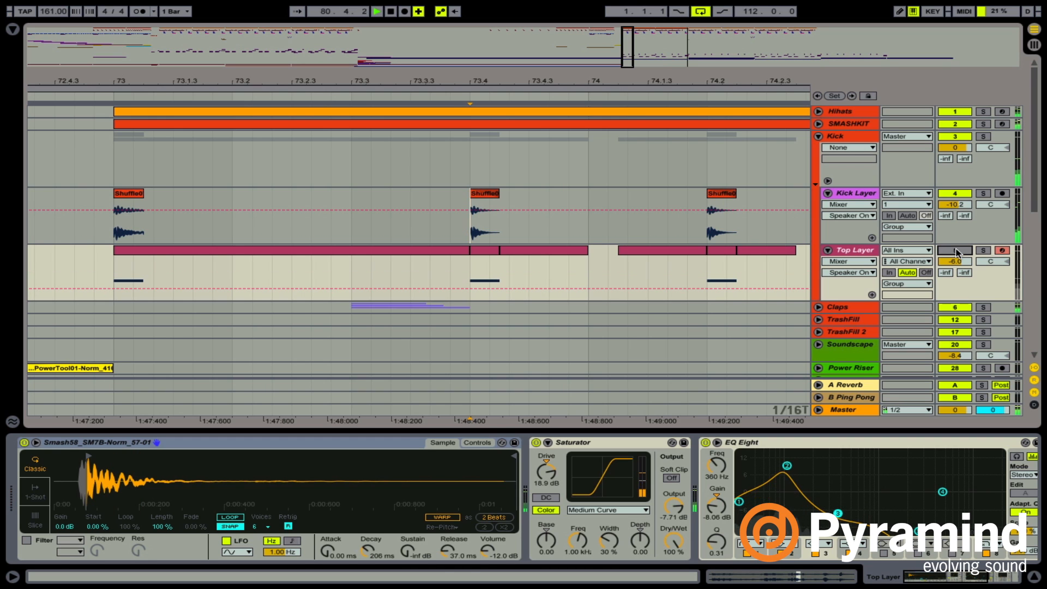
click(954, 250)
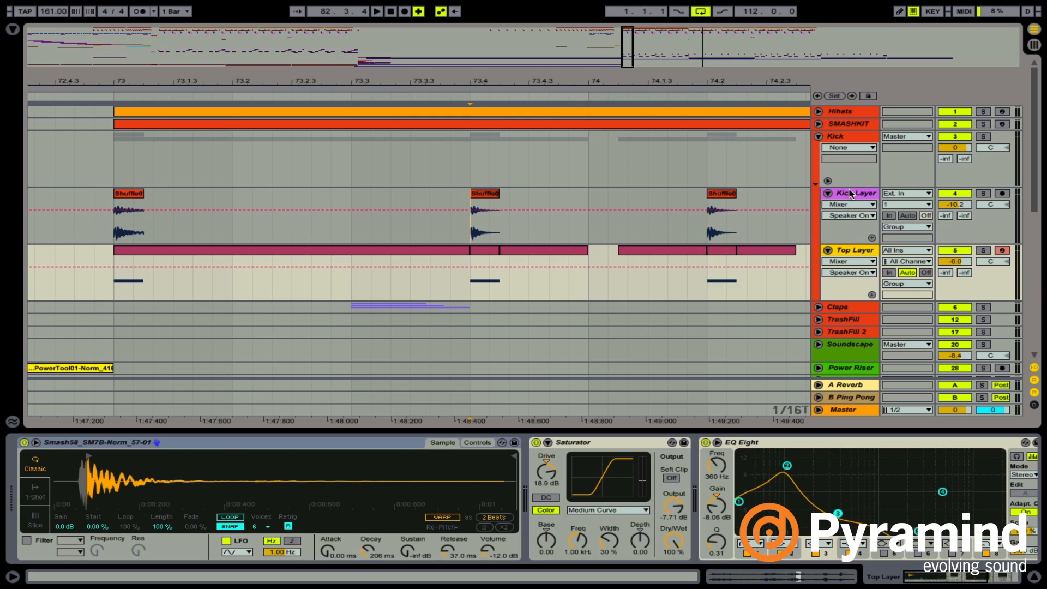
click(849, 193)
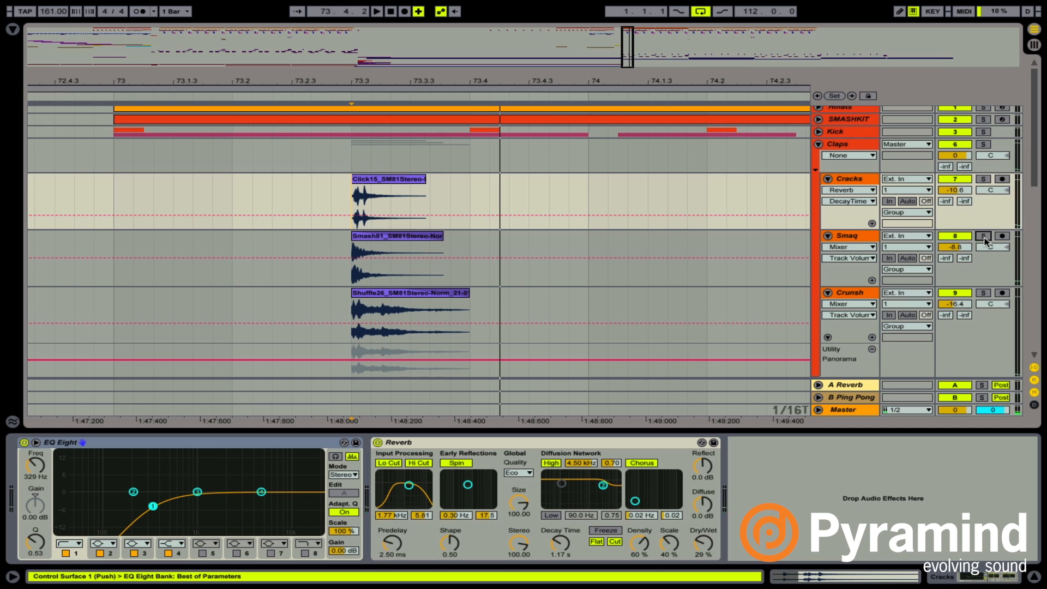
- Solo and play the Smaq track, the Crunsh track and the whole Claps group in turn from 73.3, leaving no track soloed
click(983, 236)
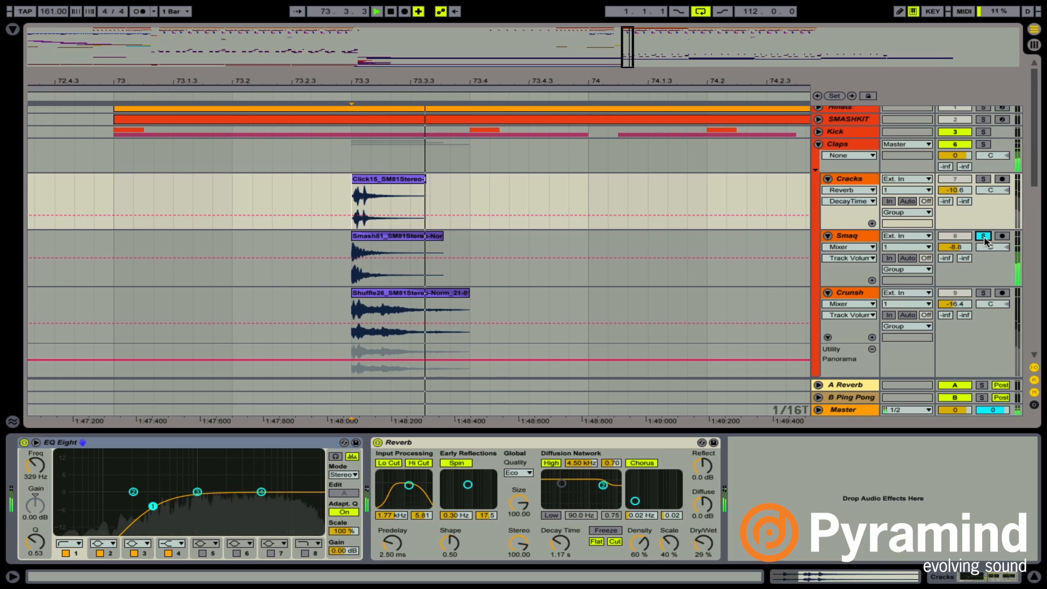
click(983, 294)
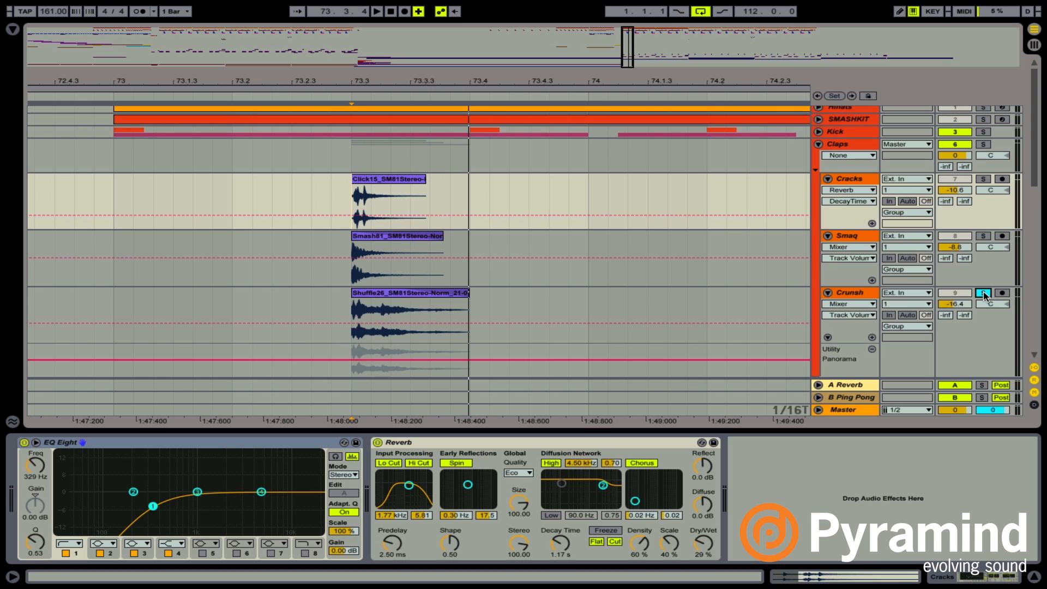
click(984, 293)
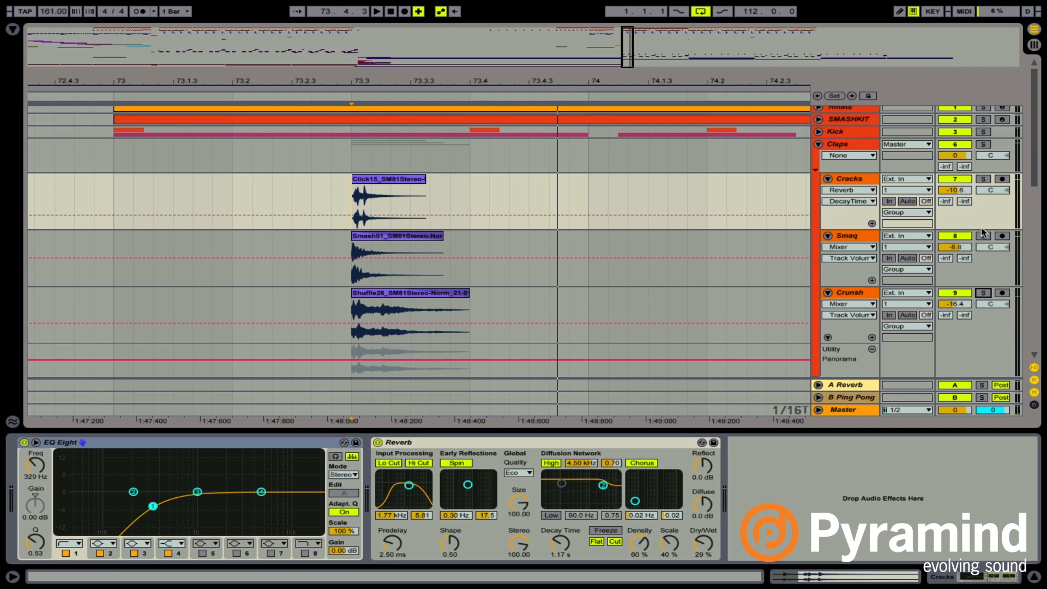
click(984, 144)
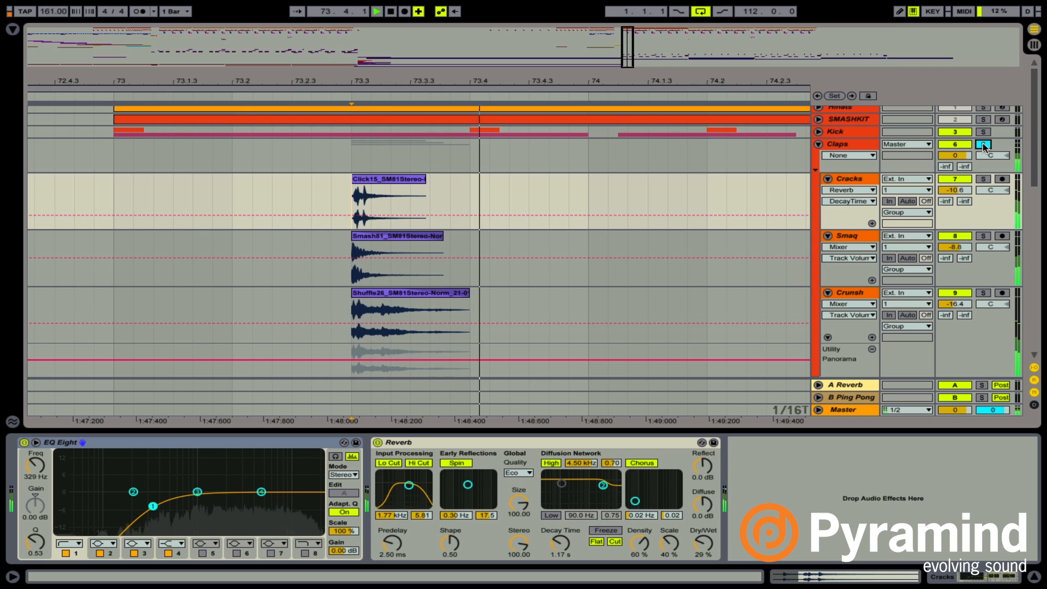
click(983, 144)
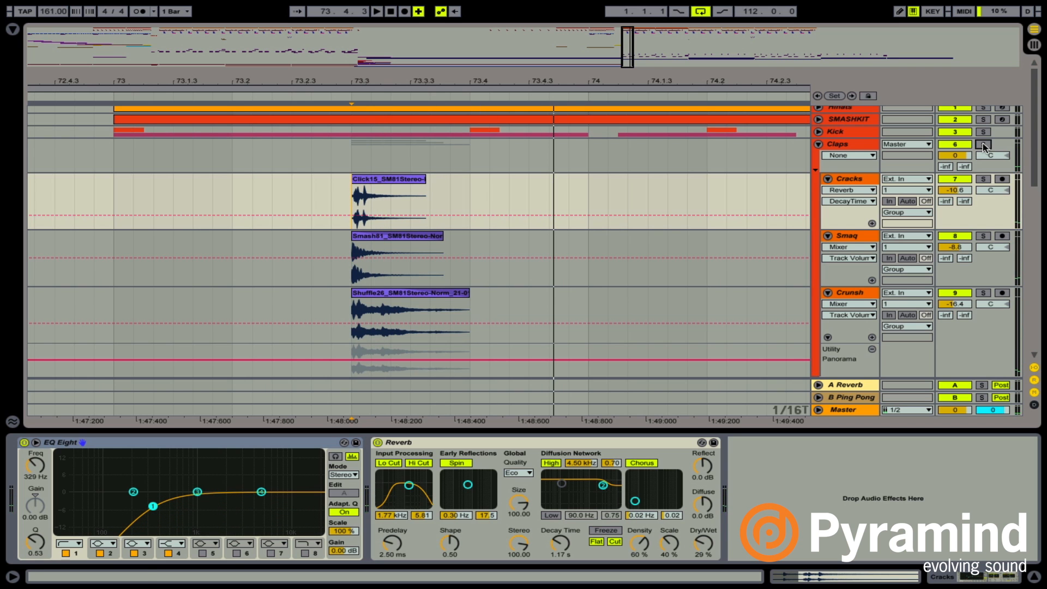